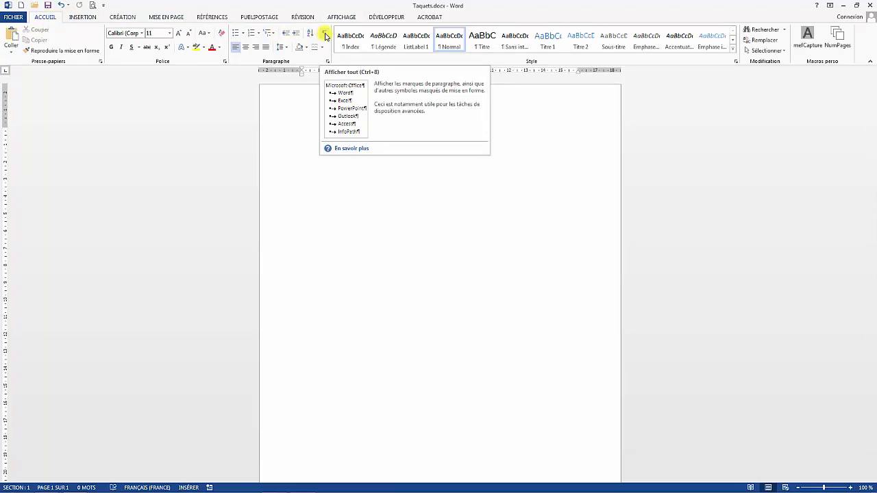
- Show the formatting marks and enter the title "Résultat des ventes" as the first paragraph
left_click(325, 34)
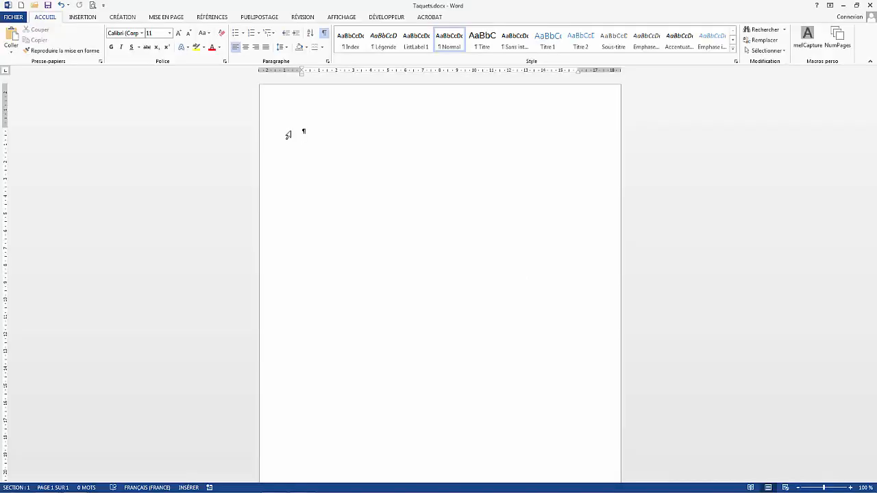
type("Résultat des ventes")
key("Return")
- Enter the tab-separated line Côte d'Azur, 200 451,15, 185791,33, 145 342,23 under the title, using non-breaking spaces as thousands separators
type("Côte d'Azur")
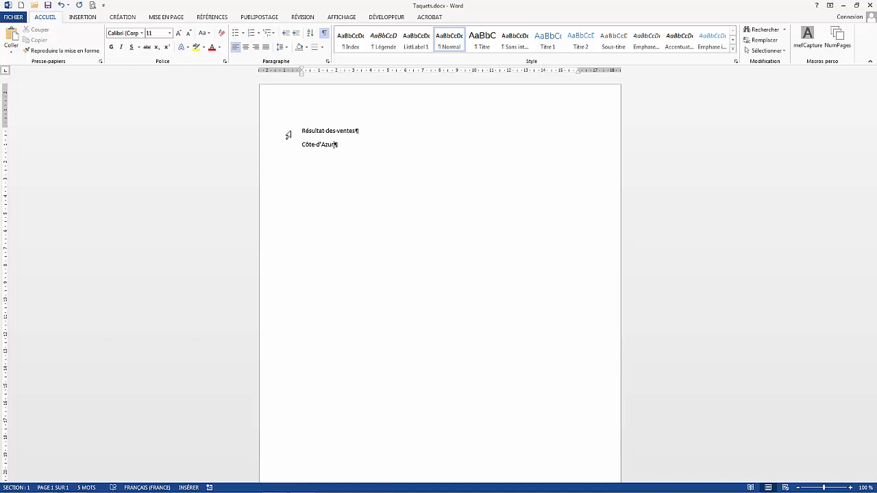
key("Tab")
type("200'451,15")
key("Tab")
type("185791,33")
key("Tab")
type("145")
key("ctrl+shift+space")
type("342,23")
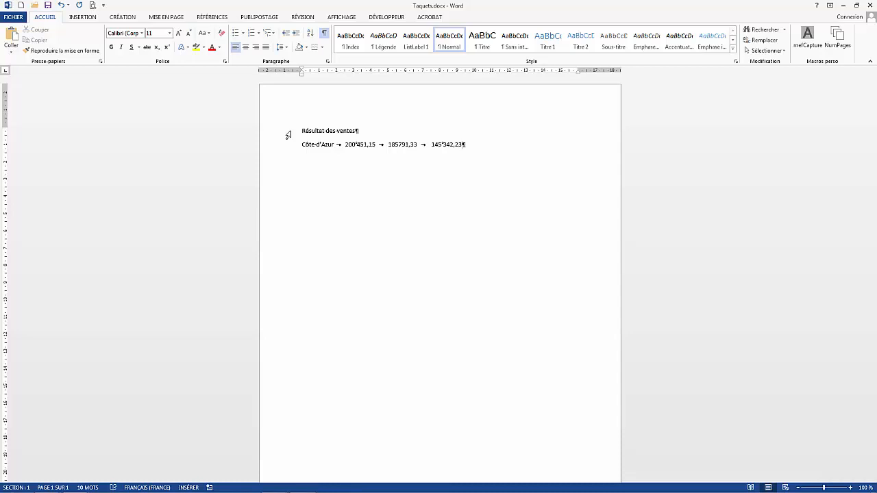
- Add a tab-separated line in the same paragraph for Centre with 506 400, 452 937 and 499 187
key("shift+Return")
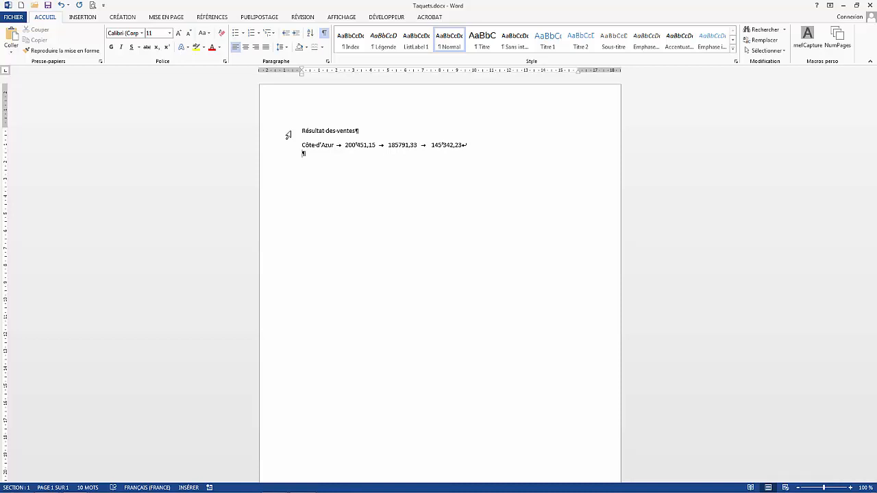
type("Centre 506 400")
key("Tab")
type("452 937")
key("Tab")
type("499 187")
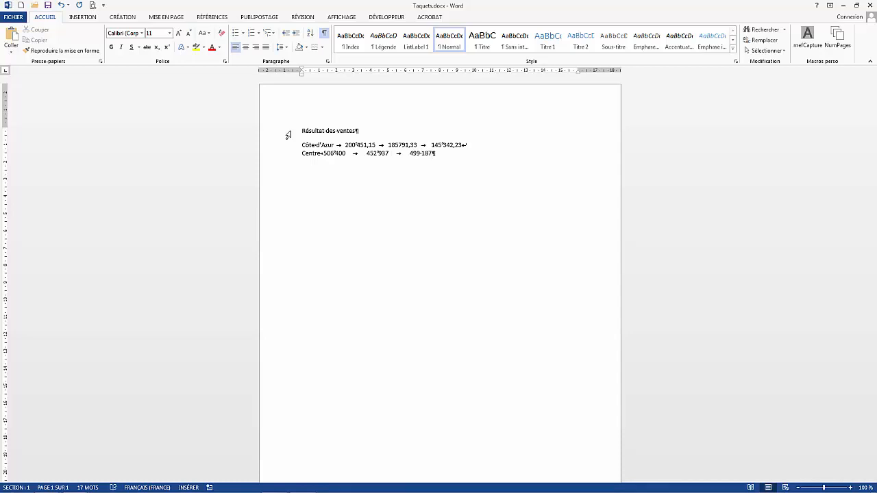
- Add a tab-separated line in the same paragraph for Aquitaine with 89 436,42, 56 279,28 and 63 436,42
key("shift+Return")
type("Aquitaine")
key("Tab")
type("89 436,42")
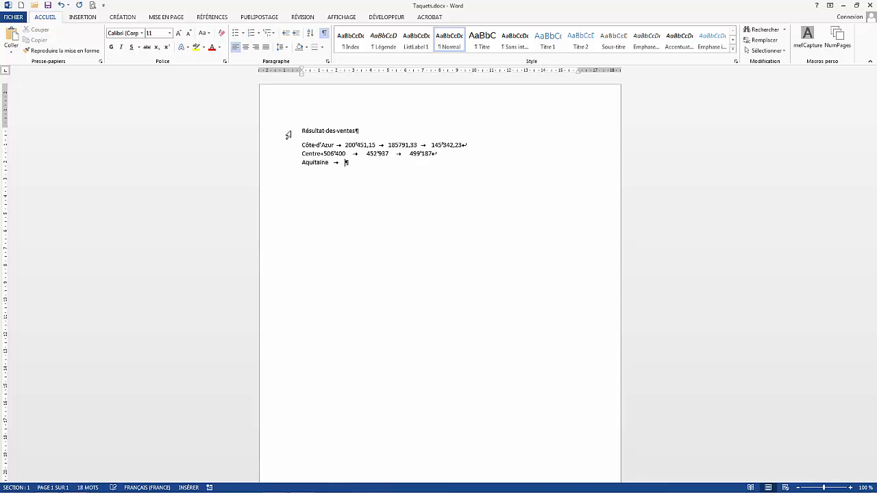
key("Tab")
type("56 279,28")
key("Tab")
type("63 436,42")
- Add a tab-separated line in the same paragraph for Rhône-Alpes with 935 140,30, 919 391,40 and 842 637,00
key("shift+Return")
type("Rhône-Alpes")
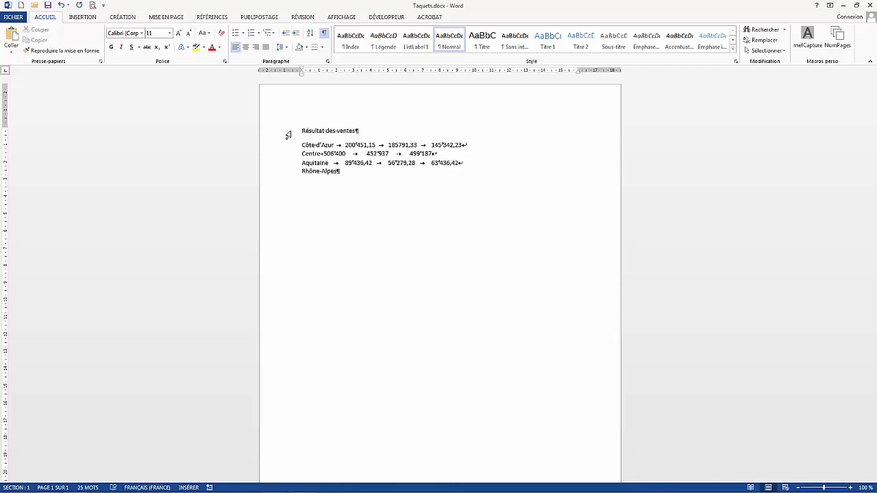
key("Tab")
type("935 140,30")
key("Tab")
type("919 391,40")
key("Tab")
type("842 637,00")
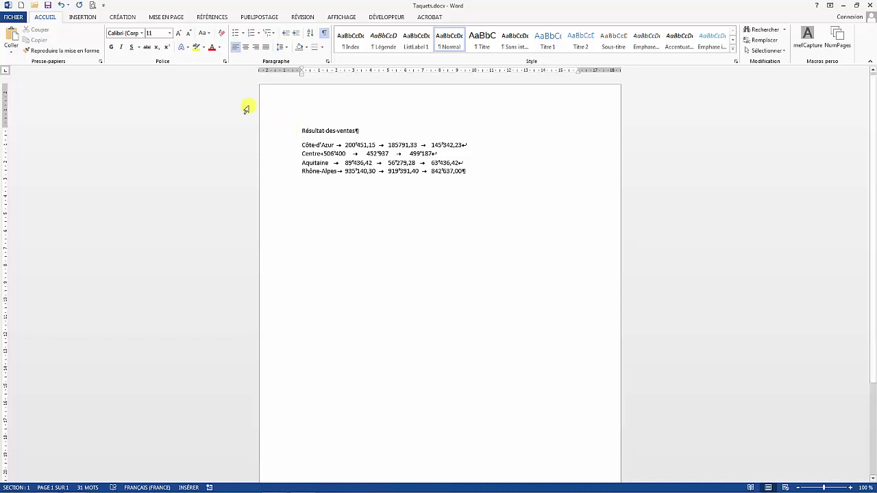
- Format the title "Résultat des ventes" in 16 pt bold and centre it
left_click(270, 136)
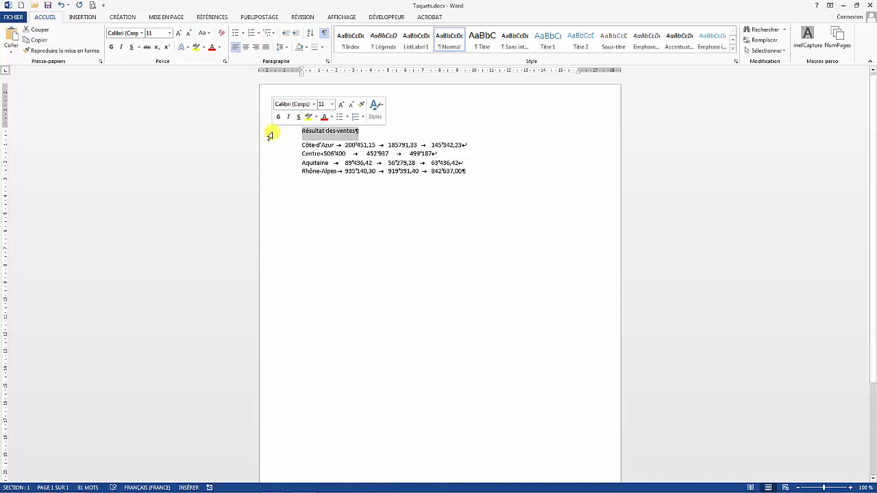
left_click(169, 33)
left_click(155, 100)
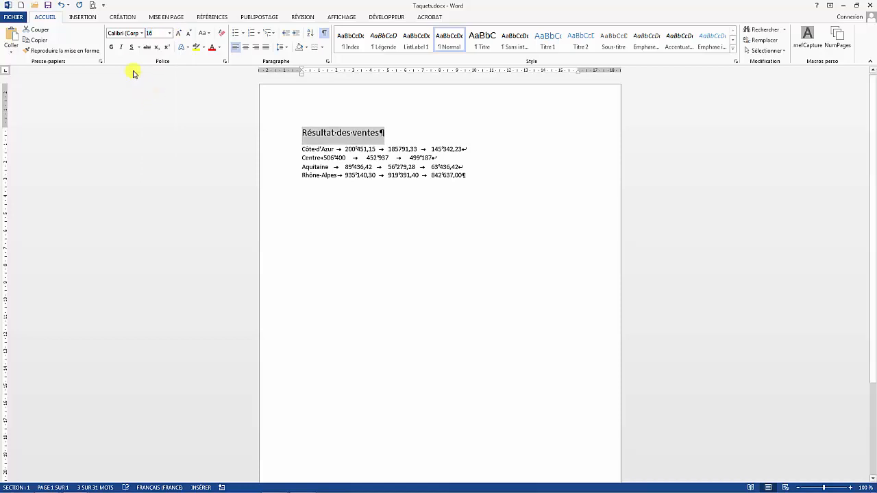
left_click(111, 47)
left_click(247, 47)
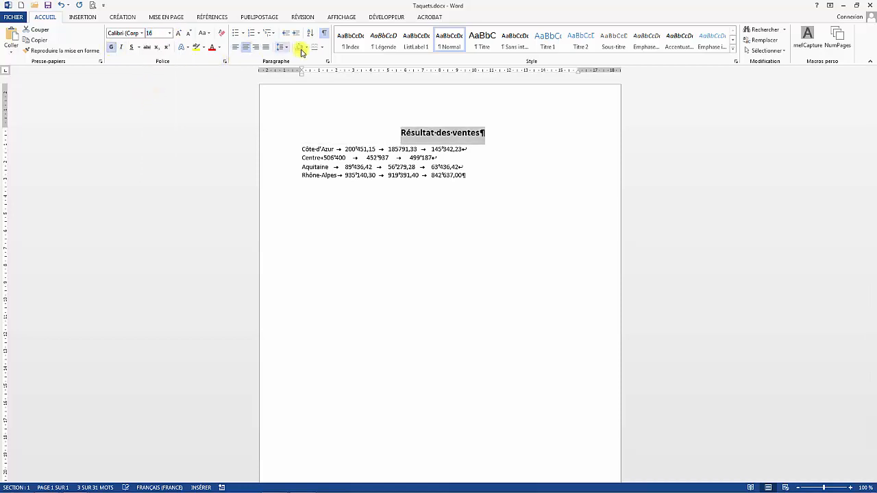
- Put a box border around the sales title and indent it 3 cm from the left and 3 cm from the right margin
left_click(321, 48)
left_click(334, 129)
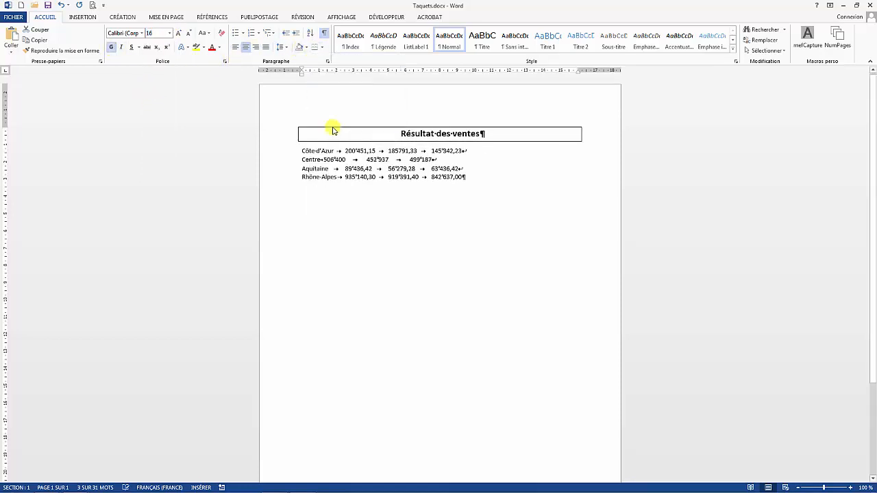
left_click_drag(303, 76, 353, 72)
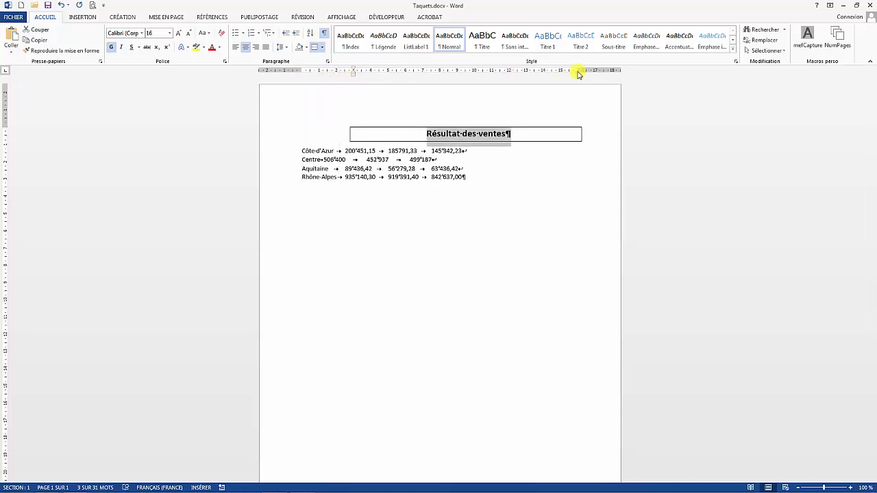
left_click_drag(580, 73, 527, 75)
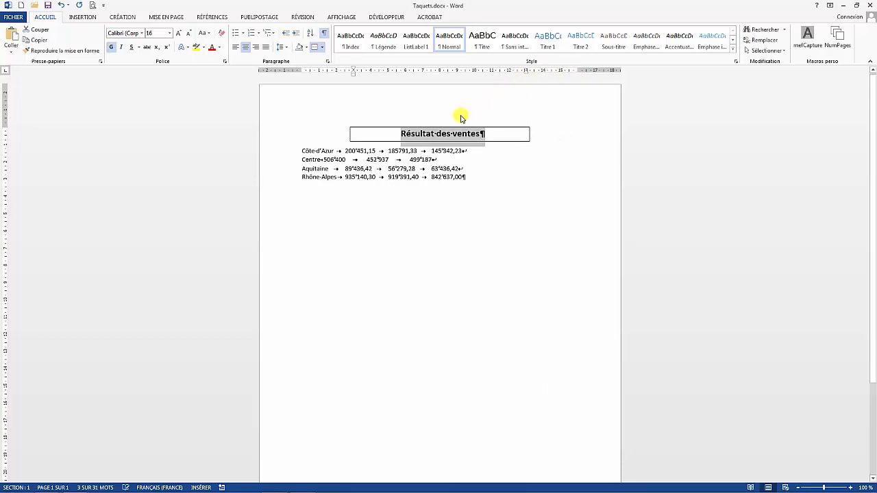
- Set decimal tab stops at 5 cm, 10 cm and 15 cm for the paragraph of sales figures
left_click(310, 167)
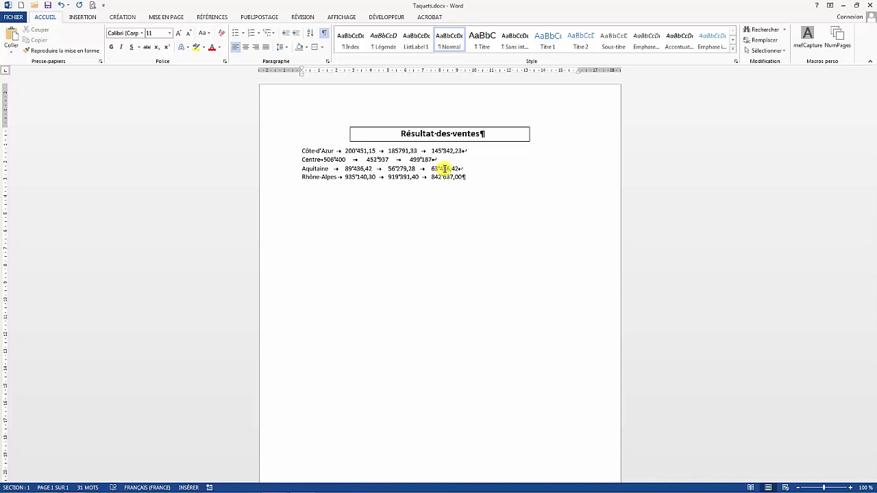
left_click(8, 73)
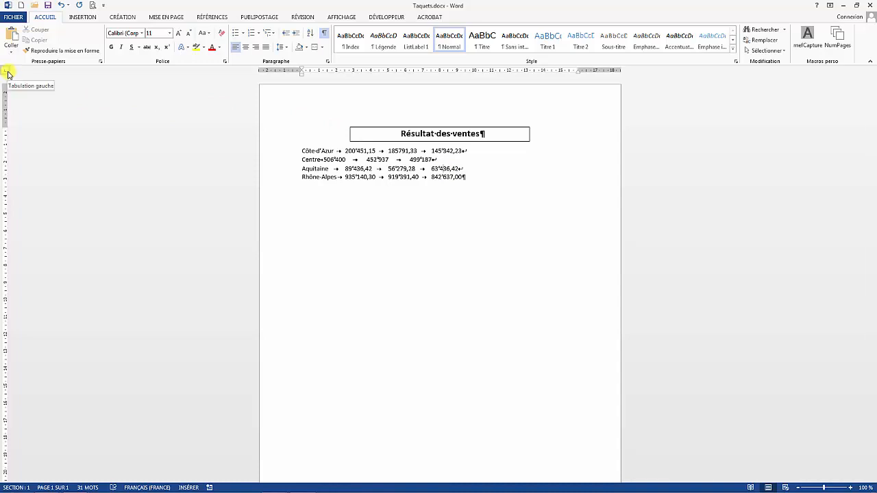
left_click(8, 72)
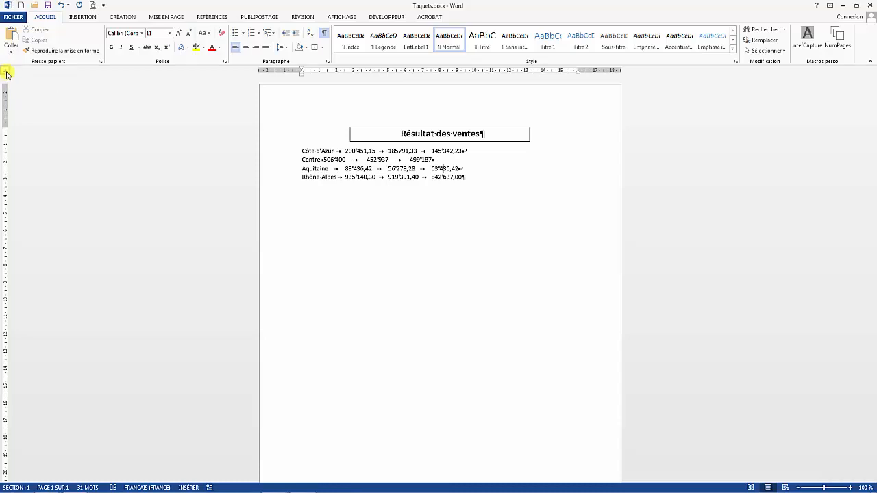
left_click(7, 72)
left_click(8, 73)
left_click(389, 71)
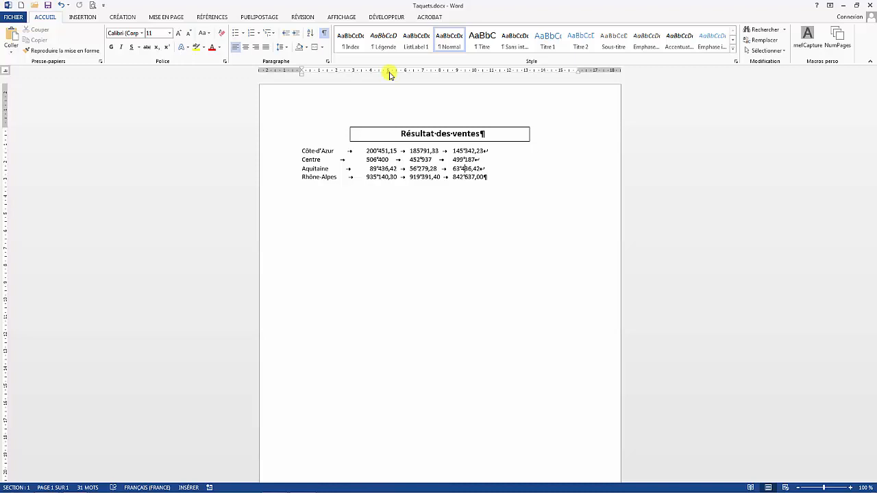
left_click_drag(389, 71, 389, 71)
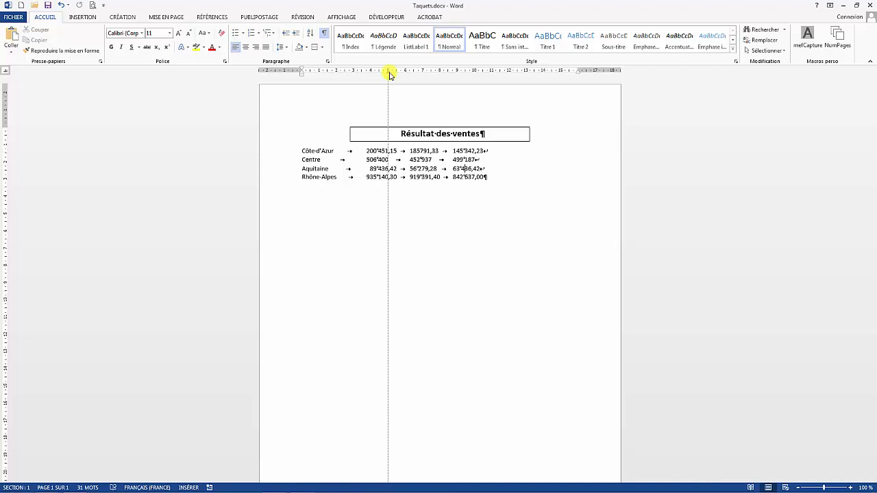
left_click_drag(389, 75, 389, 75)
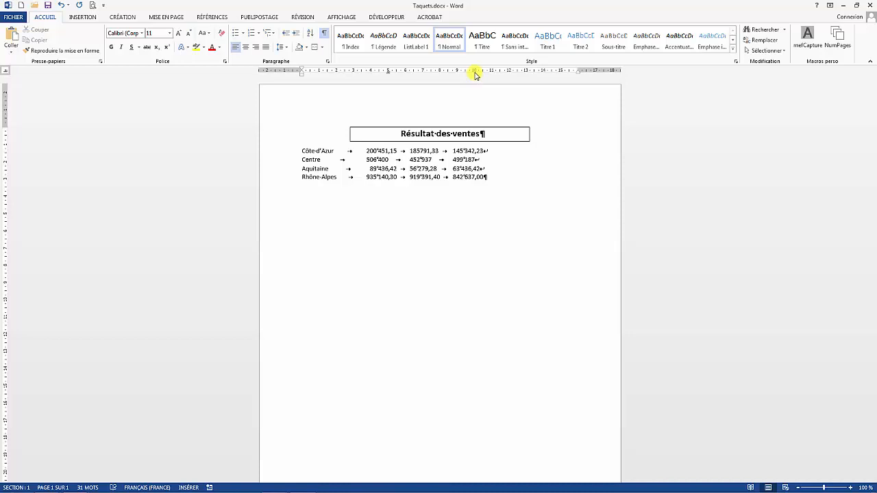
left_click_drag(475, 74, 476, 74)
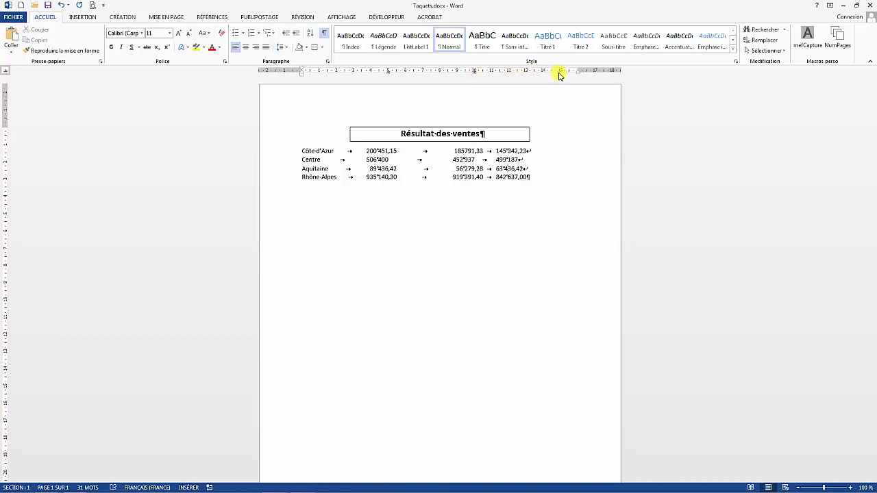
left_click_drag(560, 73, 560, 73)
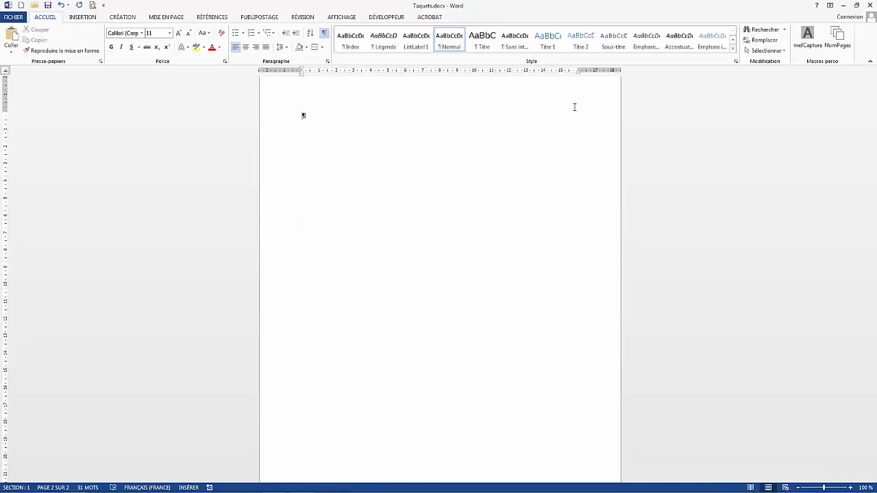
- Enter the title "Commande de livres" on page 2 and, below it, the tab-separated headings Catégorie, Titre, Référence and Qtés
type("Commande-de-livres")
key("Return")
type("Catégorie")
key("Tab")
type("Titre")
key("Tab")
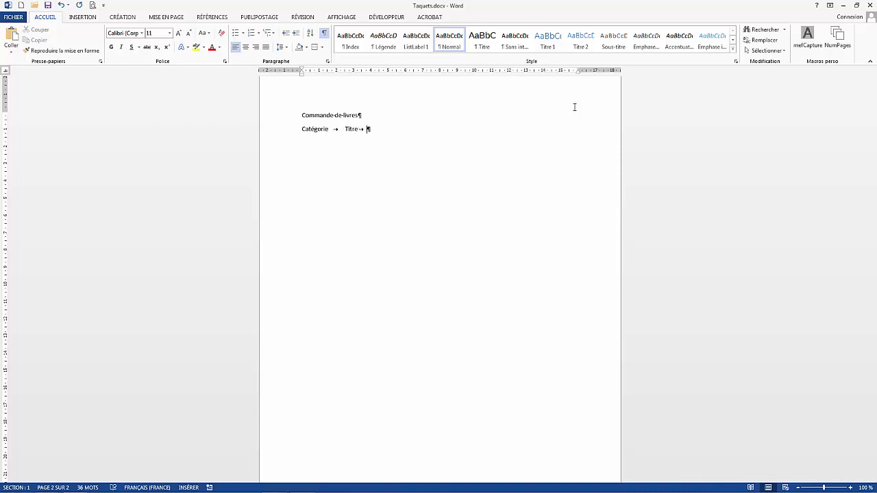
type("Référence")
key("Tab")
type("Qtés")
- Add the tab-separated line LANGUES, Fit for englihs, FFE1, 5 in the same paragraph and correct the misspelled word to "English"
key("shift+Return")
type("LANGUES")
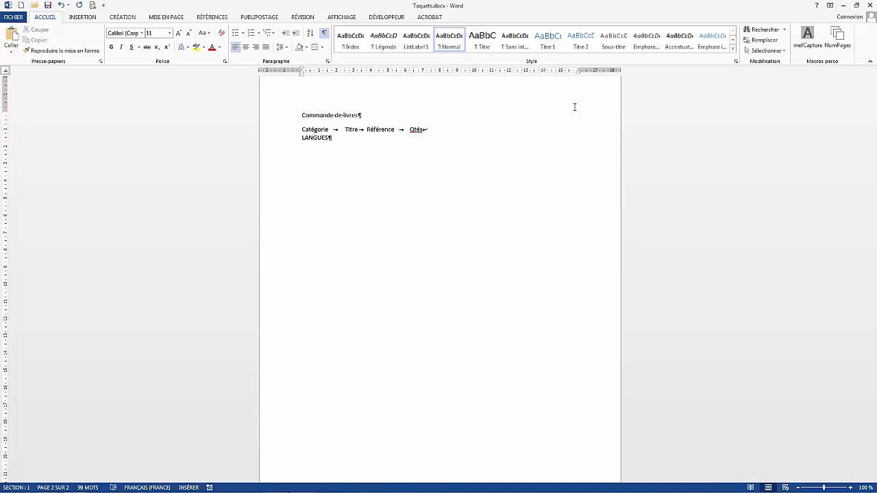
key("Tab")
type("Fit for englihs")
key("Tab")
type("FFE1")
key("Tab")
type("5")
key("shift+Return")
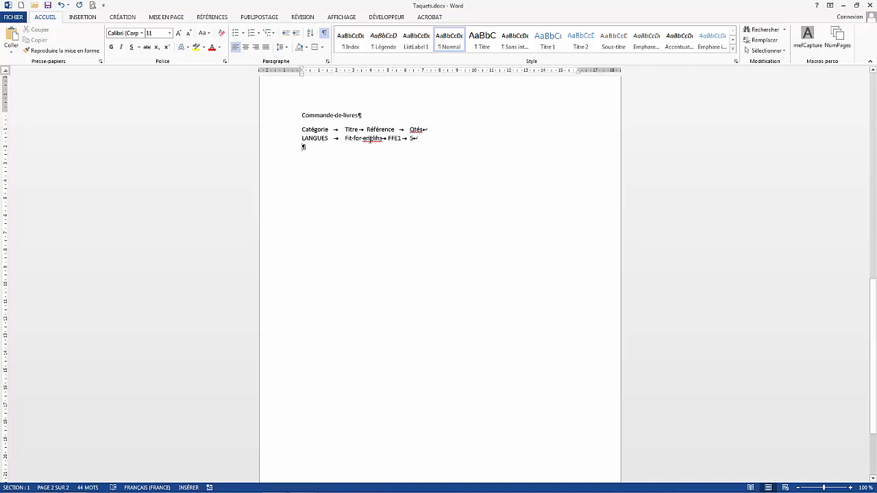
right_click(371, 140)
left_click(401, 148)
- Add rows ECONOMIE/La vie économique/VETN/8, COMPTABILITE/Opérations courantes/CBPAT/6, COMMUNICATION/Prise de la parole/STE24/7, BUREAUTIQUE/Découvrir Access/DA2/4 and GESTION/Gérer un centre/ABC4/12
type("ECONOMIE\tLa vie économique\tVETN\t8 COMPTABILITE\tOpérations courantes\tCBPAT\t6 COMMUNICATION\tPrise de la parole\tSTE24\t7 BUREAUTIQUE\tDécouvrir Access\tDA2\t4 GESTION\tGérer un centre\tABC4\t12")
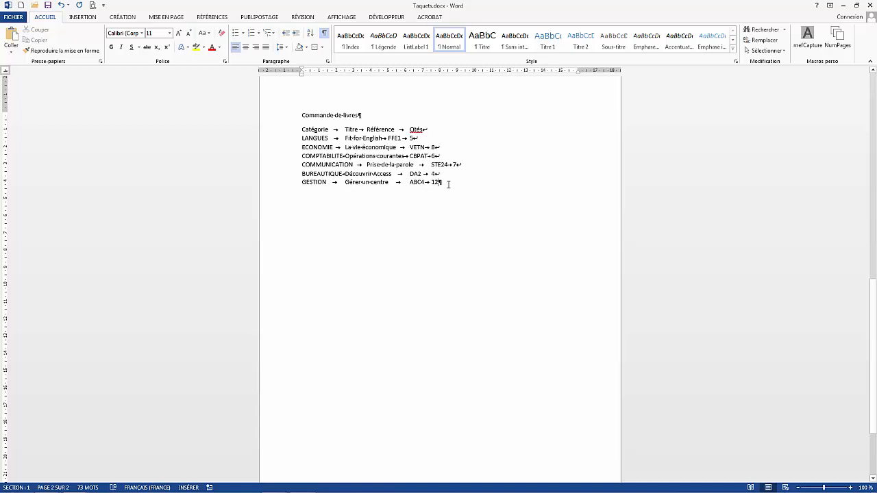
- Set left tab stops at 4 cm and 9 cm and a right tab stop at 14 cm for the book list
left_click(448, 184)
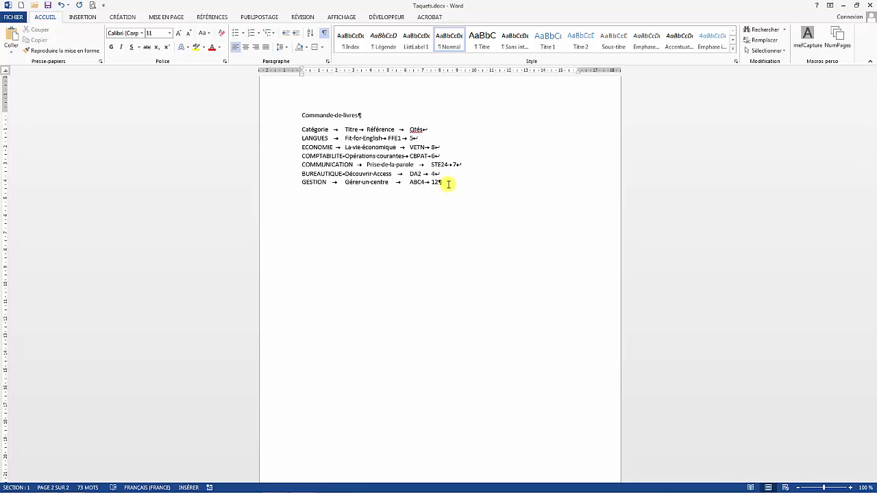
left_click(7, 72)
left_click(371, 70)
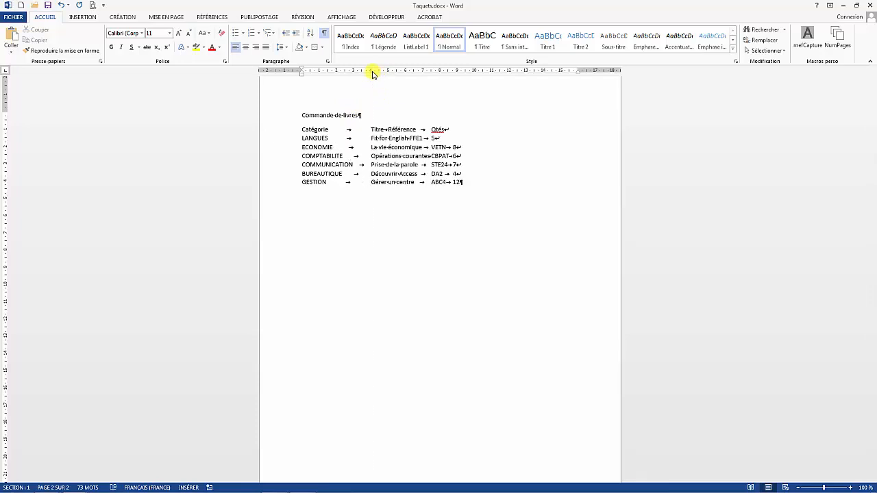
left_click(458, 70)
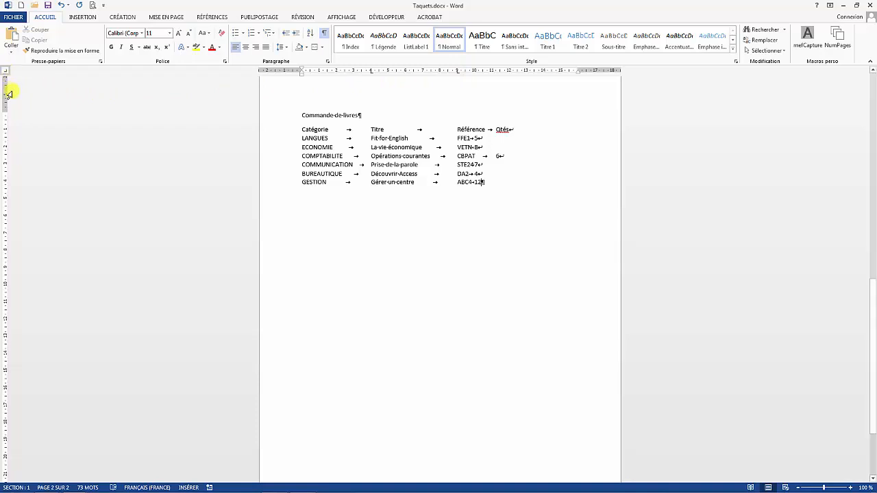
left_click(543, 71)
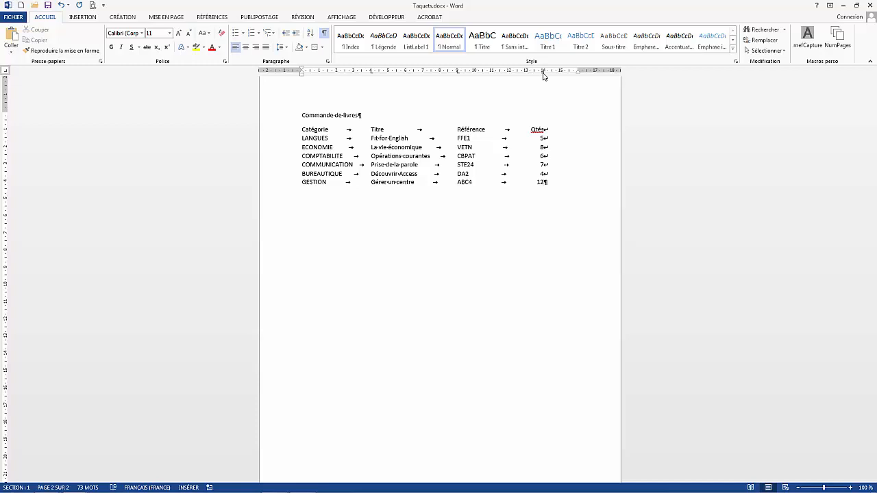
- Move the book list's tab stops: Qtés to 15 cm, Référence to about 10.25 cm and Titre to about 4.75 cm
left_click(542, 71)
mouse_move(542, 71)
left_mouse_down()
mouse_move(572, 74)
mouse_move(560, 74)
left_mouse_up()
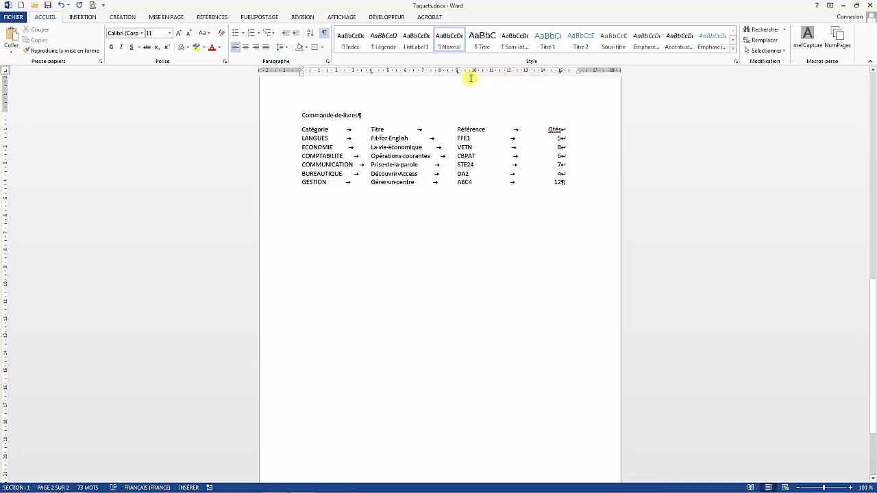
left_click_drag(457, 75, 481, 77)
left_click_drag(371, 71, 385, 77)
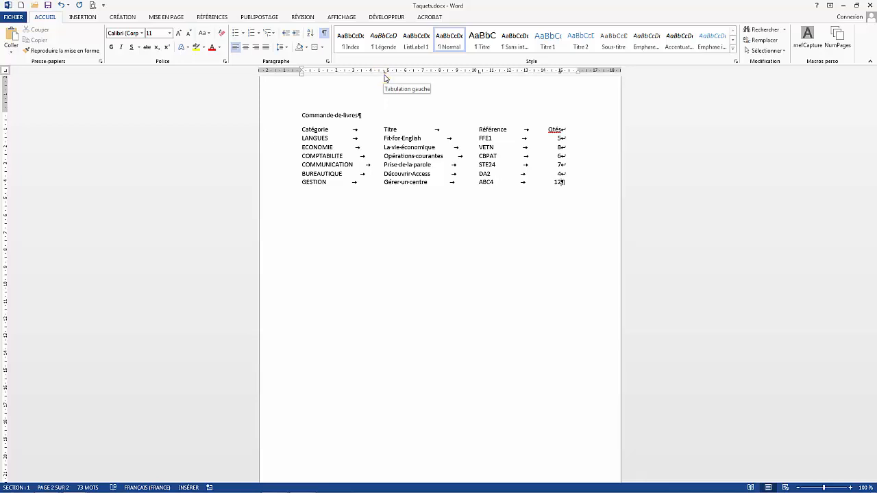
- Format the title "Commande de livres" in 16 pt bold and centre it
left_click(271, 118)
left_click(170, 33)
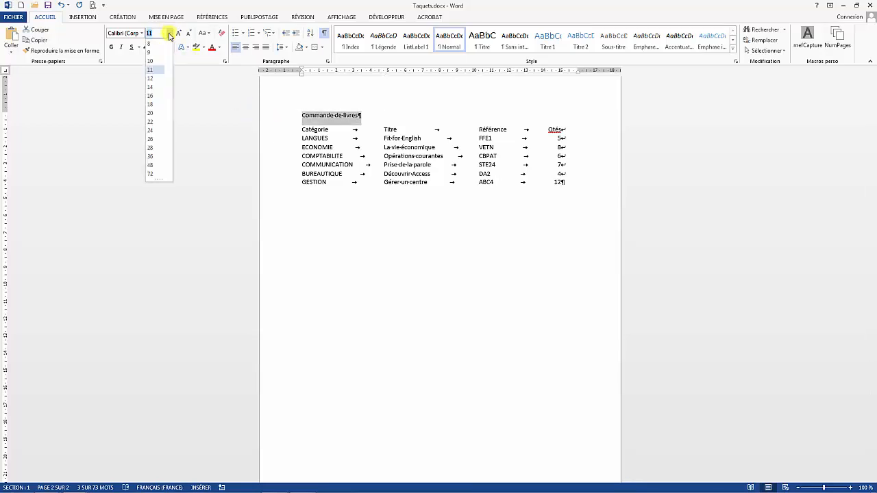
left_click(153, 96)
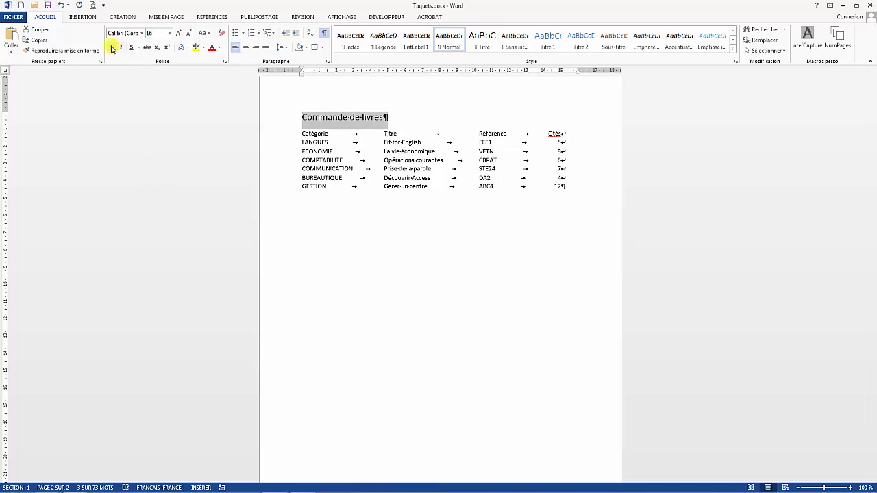
left_click(111, 47)
left_click(246, 47)
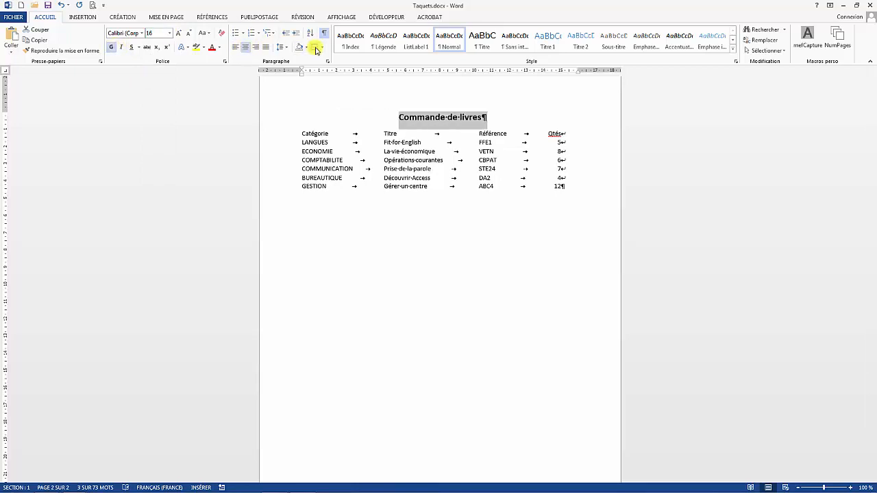
- Add a border to the title "Commande de livres" and narrow the title with indents at about 2.5 cm and 13.75 cm on the ruler
left_click(313, 47)
left_click_drag(302, 72, 345, 72)
left_click_drag(577, 71, 538, 72)
left_click(587, 193)
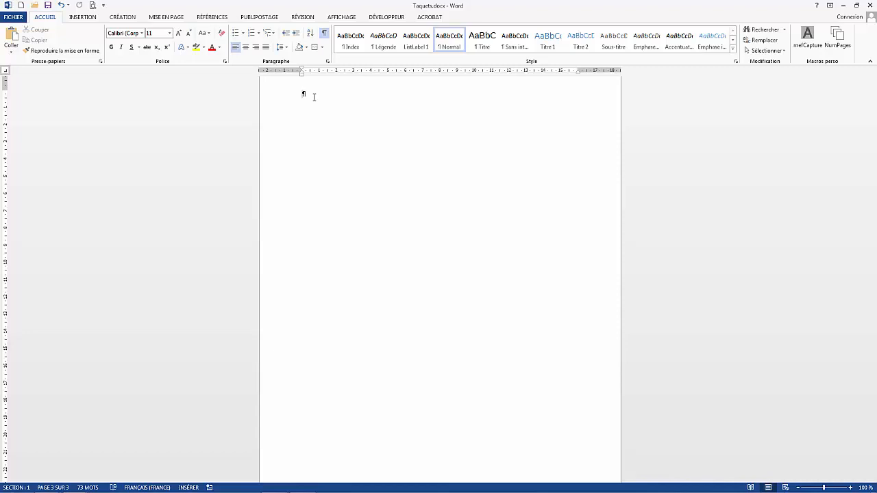
- Enter "Liste d'équipement médical" and tab-separated Référence, Désignation, Prix (€), Quantité rows for XT4804, XQ556, XQ5842, XT5743, XT4877 and XR9
type("Liste d'équipement médical \tRéférence\tDésignation\tPrix (€)\tQuantité \tXT4804 Thermomètre\t207,50\t20 \tXQ556 Oscillomètre\t2 990\t2 \tXQ5842\tÉlectrocardiographe\t3 290\t1 \tXT5743 Stéthoscope\t512,50\t115 \tXT4877 Flacon d'éther\t94,95\t8 \tXR9\tBalance950\t3")
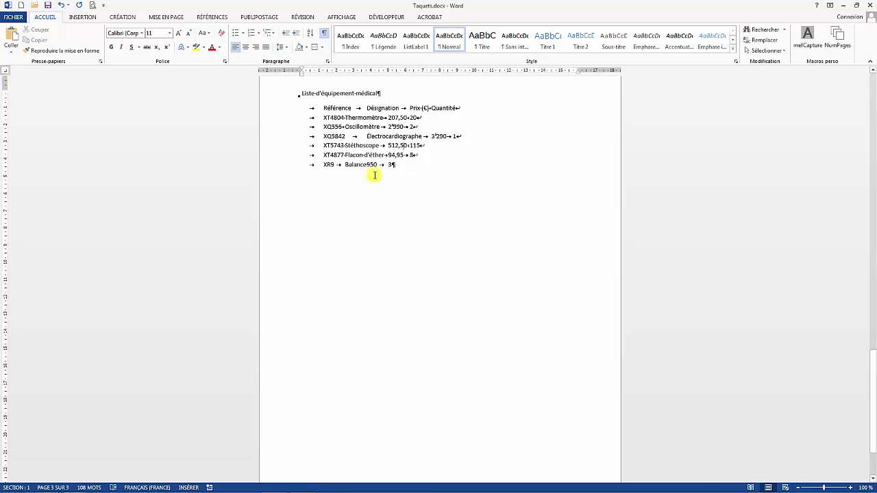
- Set a right tab stop at 3.5 cm for Référence and a left tab stop at about 4.5 cm for Désignation
left_click(362, 72)
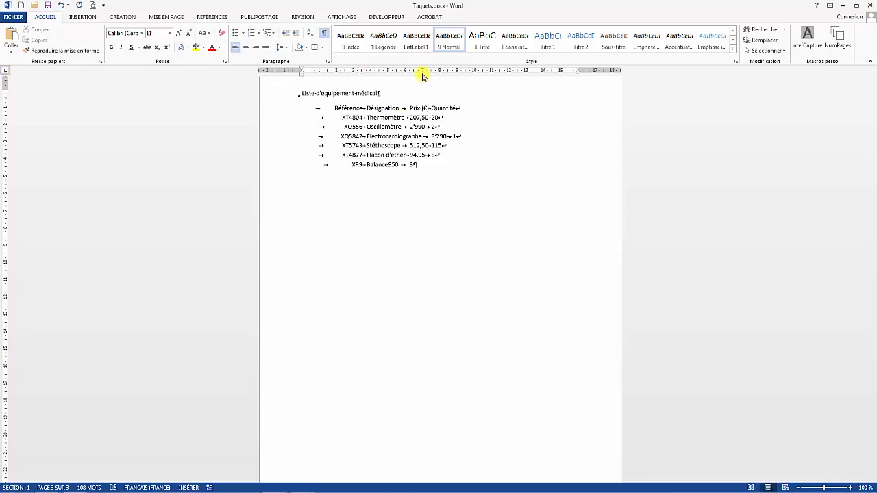
left_click_drag(391, 73, 381, 73)
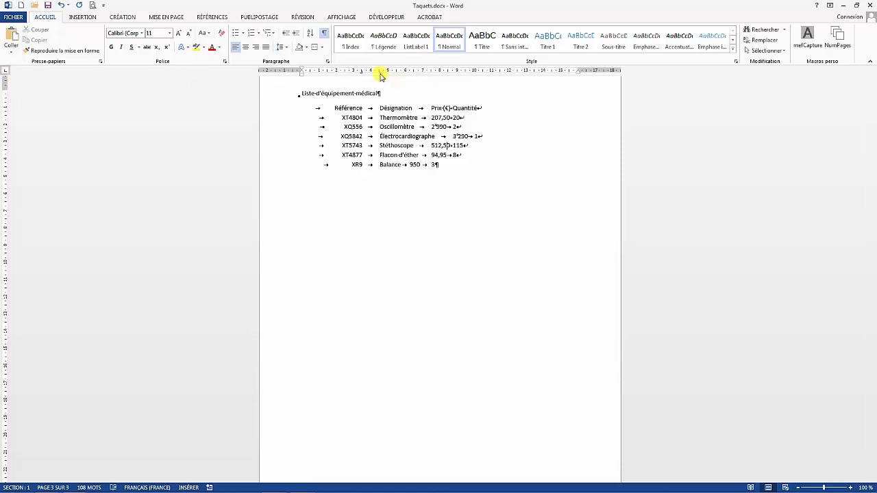
- Choose the decimal tab stop type for the Prix (€) column of the medical equipment list
left_click(6, 73)
left_click(5, 72)
left_click(5, 73)
left_click(509, 71)
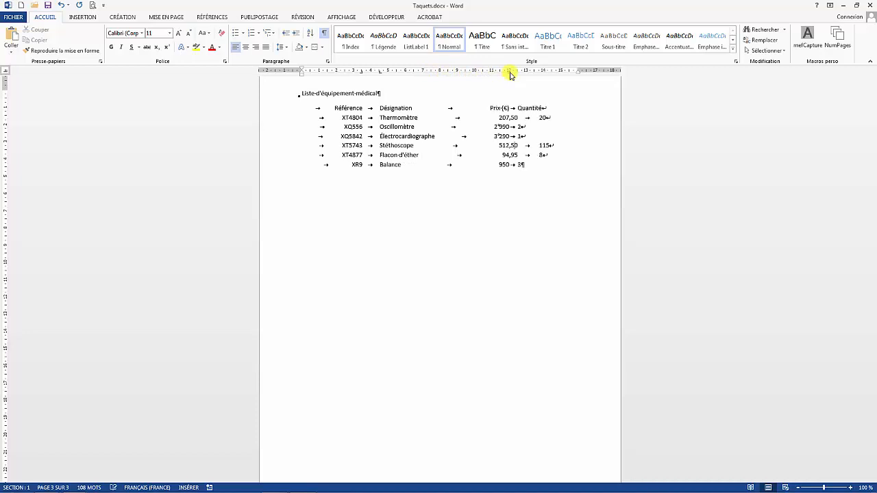
left_click_drag(510, 72, 459, 73)
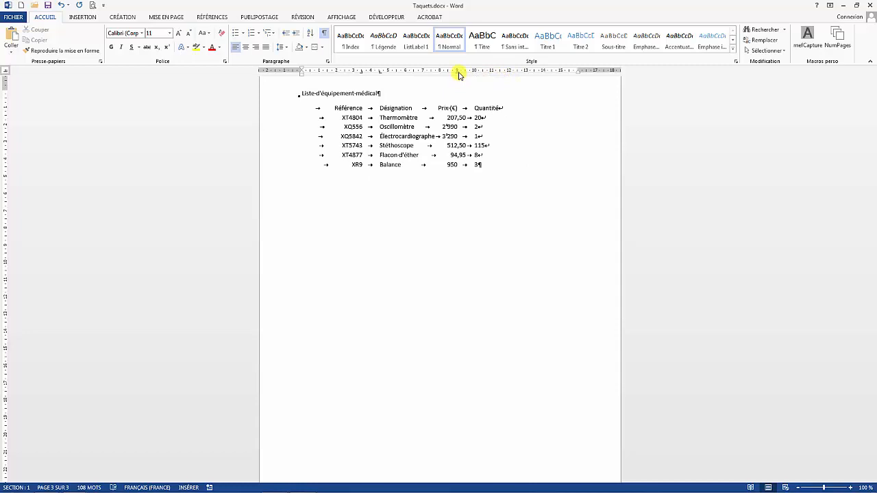
key("ctrl+z")
key("ctrl+z")
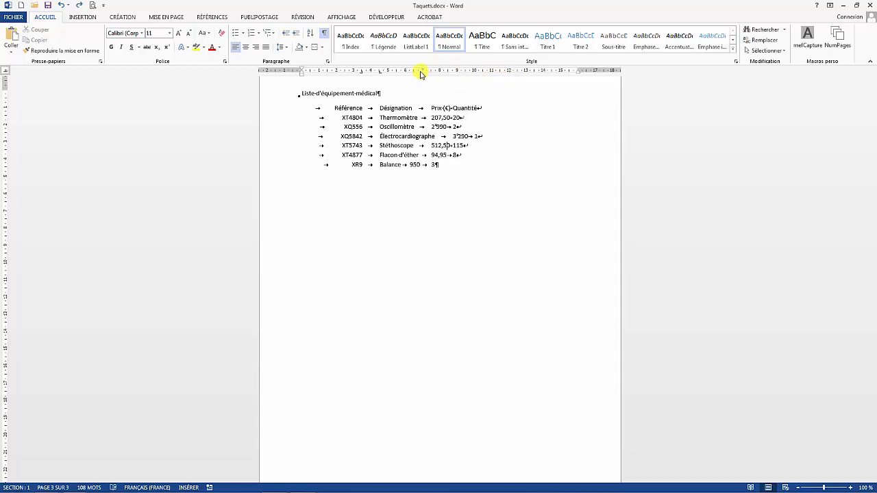
- Set a decimal tab stop at about 9.5 cm for Prix (€) and a right tab stop at 15 cm for Quantité
left_click_drag(420, 71, 420, 75)
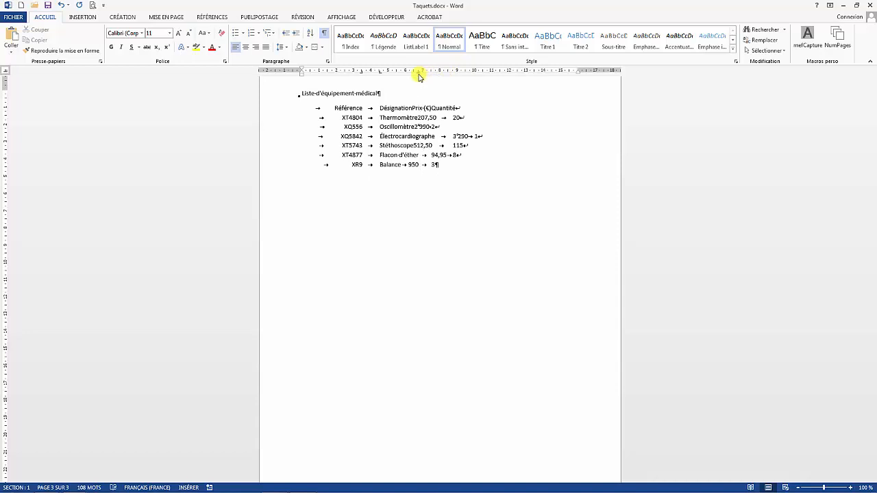
left_click_drag(419, 75, 468, 78)
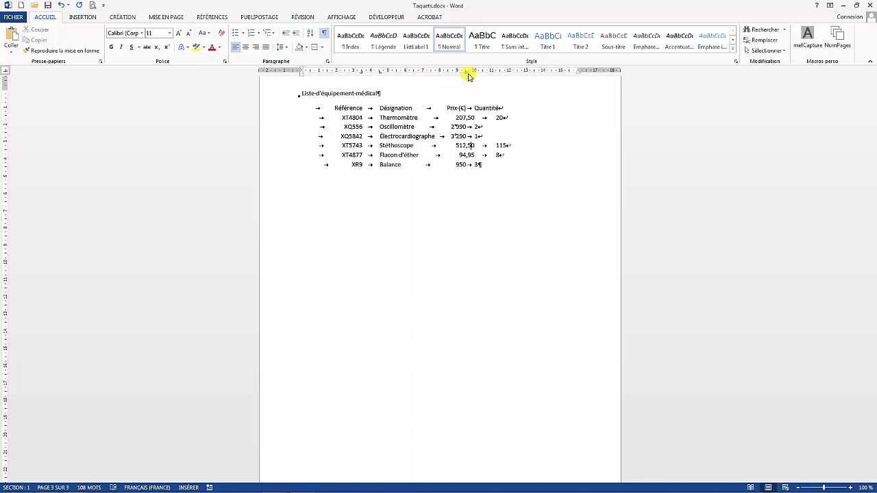
left_click(6, 71)
left_click(6, 72)
left_click(6, 71)
left_click(5, 72)
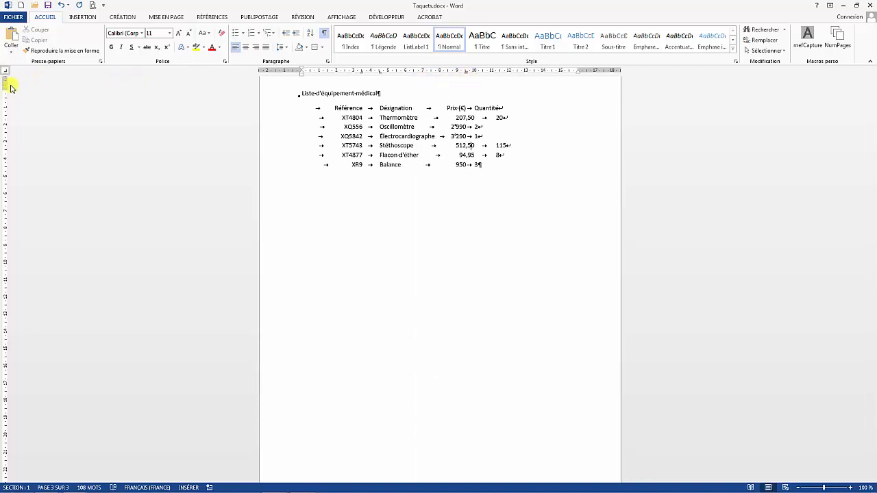
left_click(525, 71)
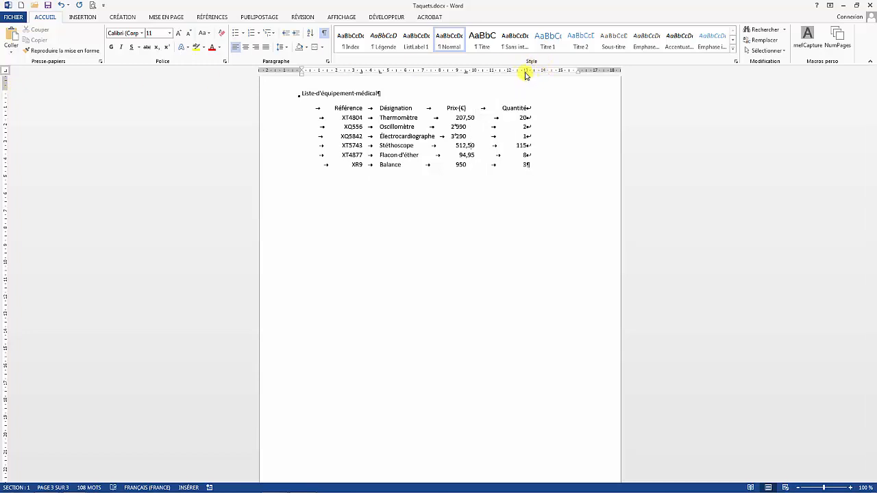
left_click_drag(525, 71, 561, 72)
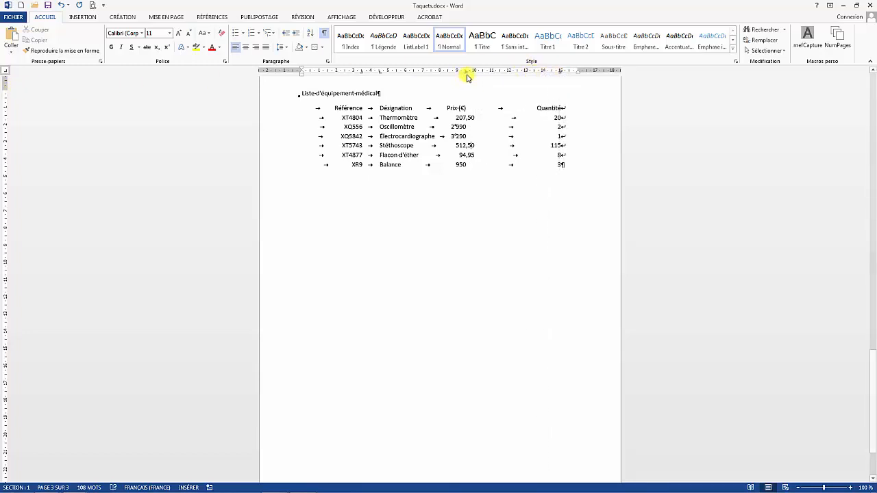
- Move the Prix (€) decimal tab stop to about 11.25 cm and the Désignation left tab stop to about 5.5 cm
left_click_drag(467, 70, 493, 71)
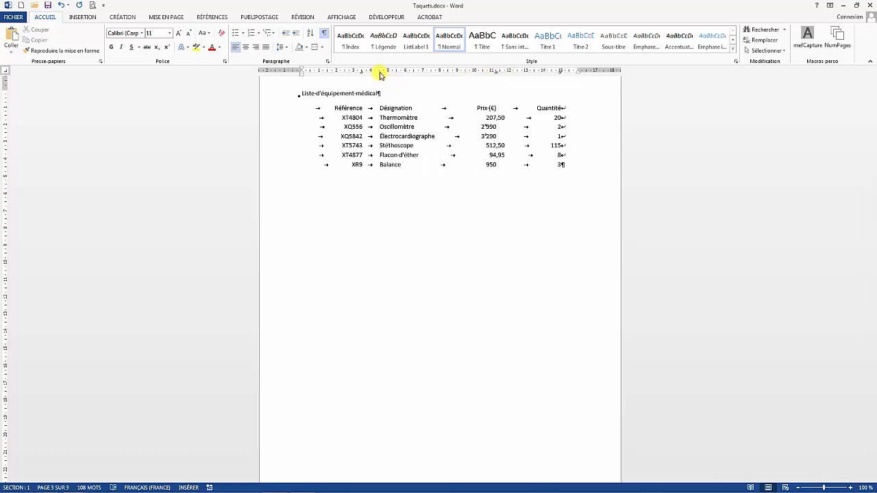
left_click_drag(381, 72, 397, 71)
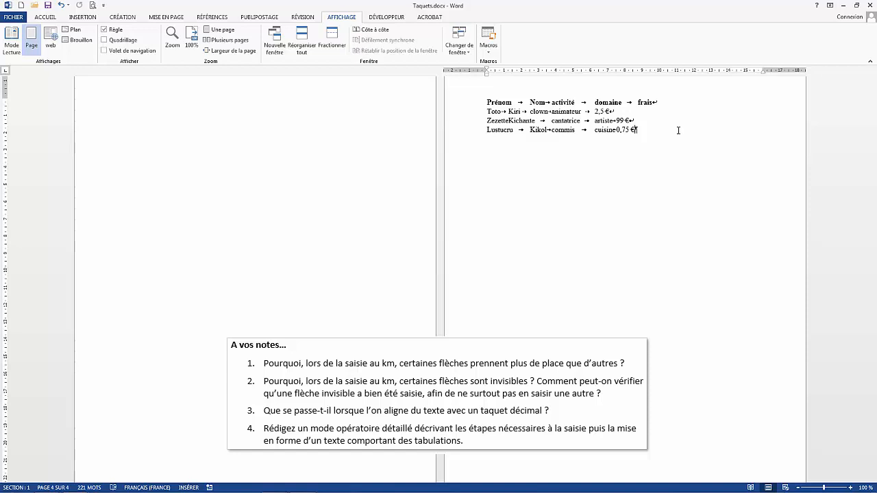
- Check the hidden tab arrows in the list's "cantatrice" row by moving through the text and previewing a larger font size
key("ctrl+z")
key("Right")
key("Right")
left_click(45, 16)
left_click(456, 121)
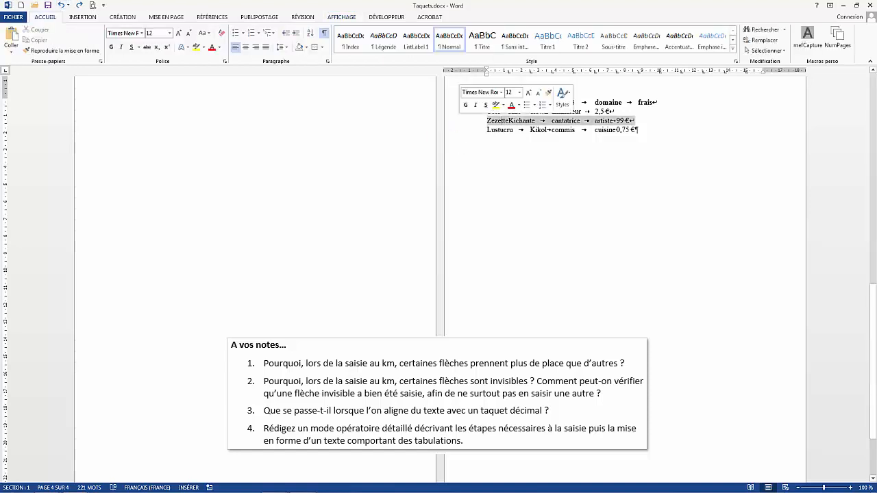
left_click(170, 33)
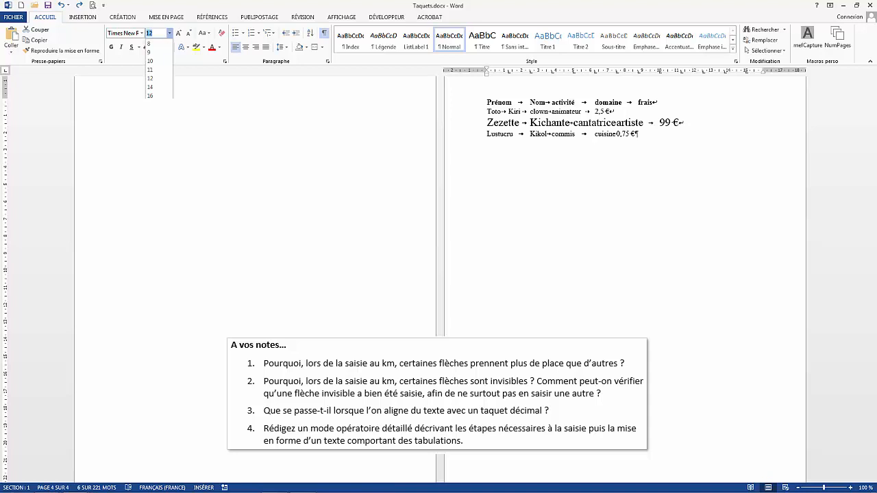
left_click(642, 131)
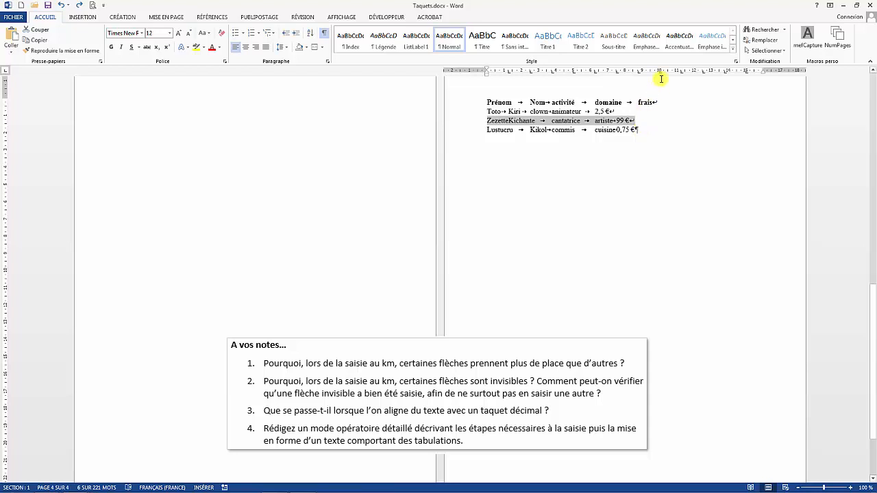
left_click(603, 132)
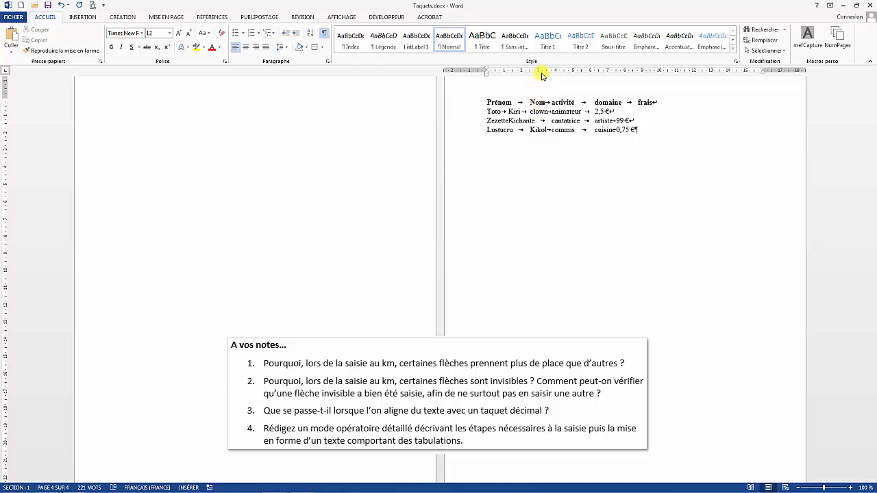
- Align the list's Nom, activité and domaine columns with left tab stops at 3, 6 and 9 cm, and frais with a decimal one at 13 cm
left_click_drag(541, 75, 643, 72)
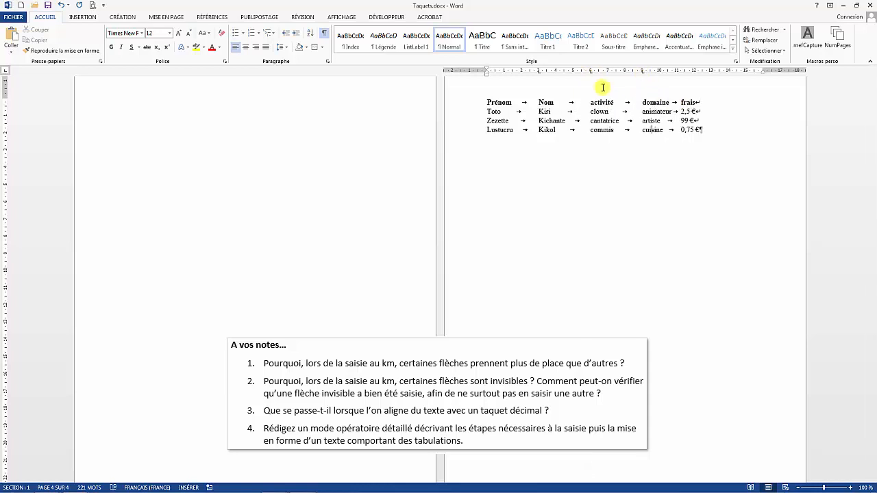
left_click(5, 71)
left_click(5, 72)
left_click(6, 72)
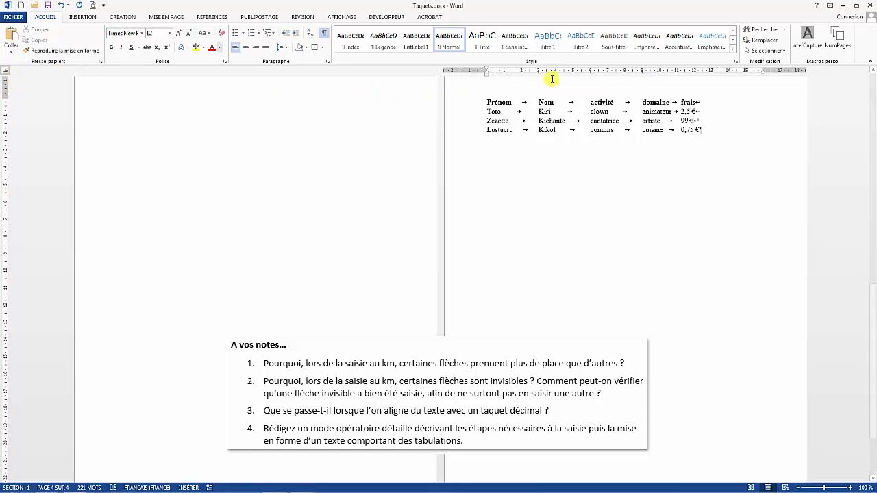
left_click(711, 71)
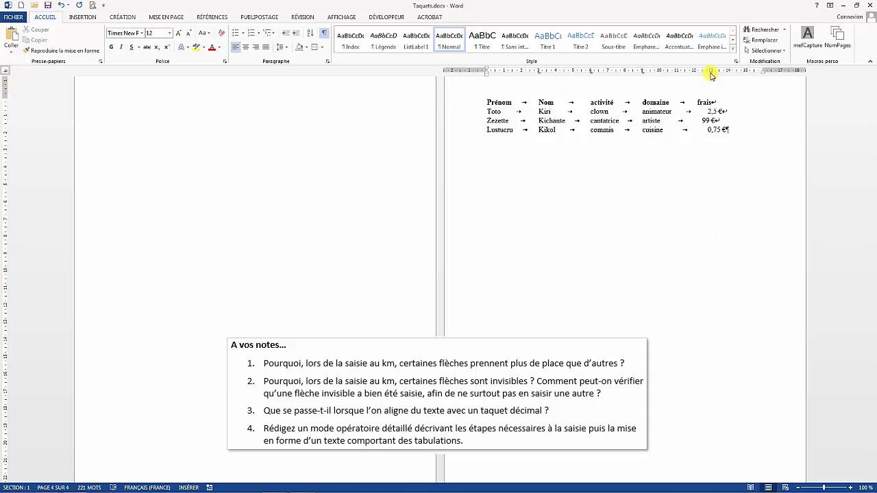
left_click(711, 71)
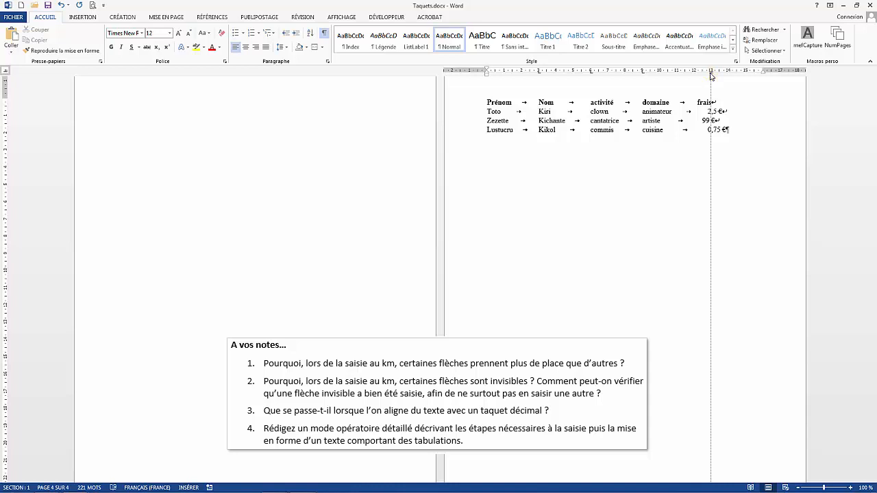
left_click_drag(711, 76, 712, 76)
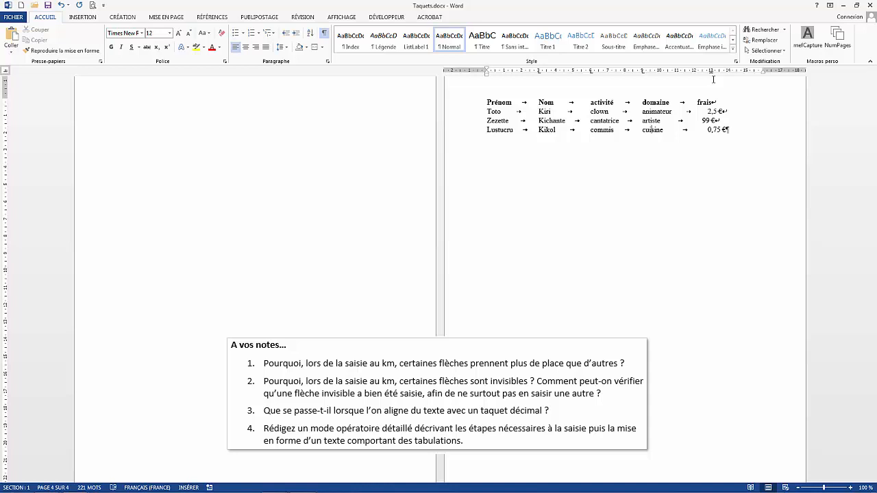
left_click(713, 79)
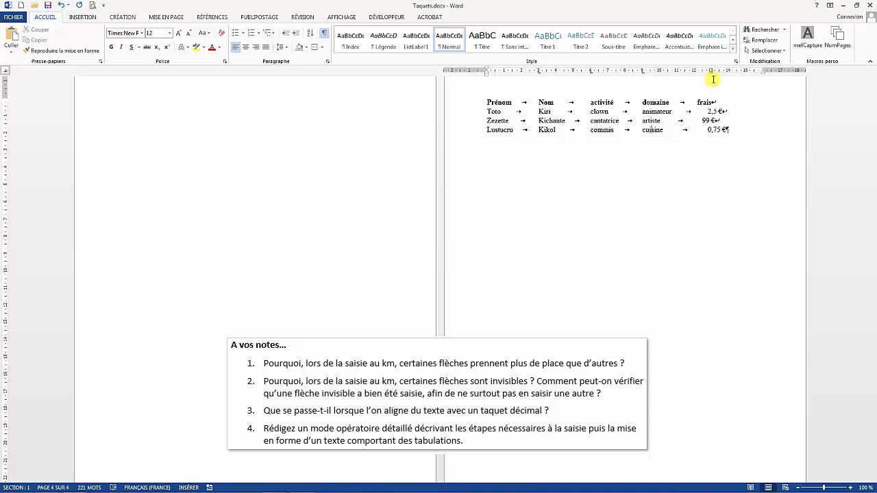